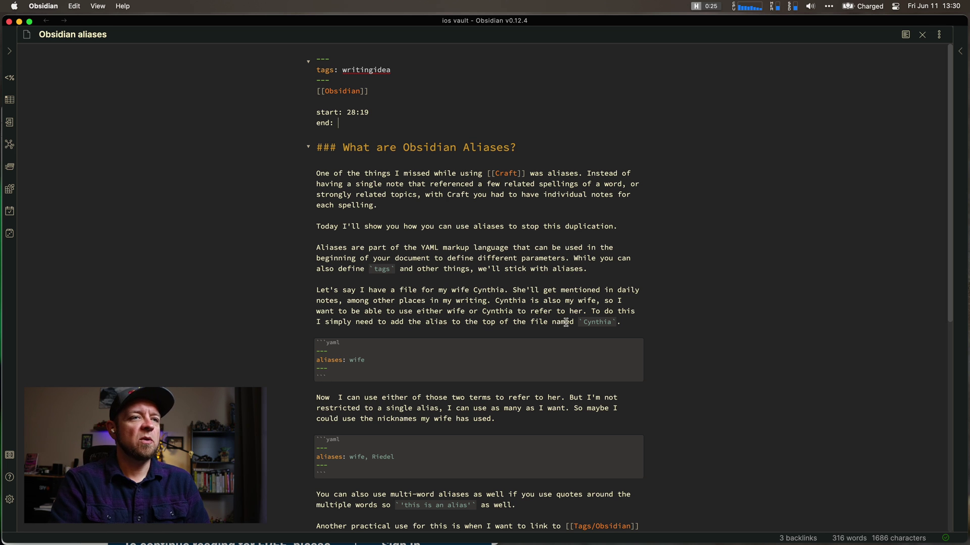
# - Open the Cynthia note and select its frontmatter alias 'wife'
pyautogui.press('super+o')
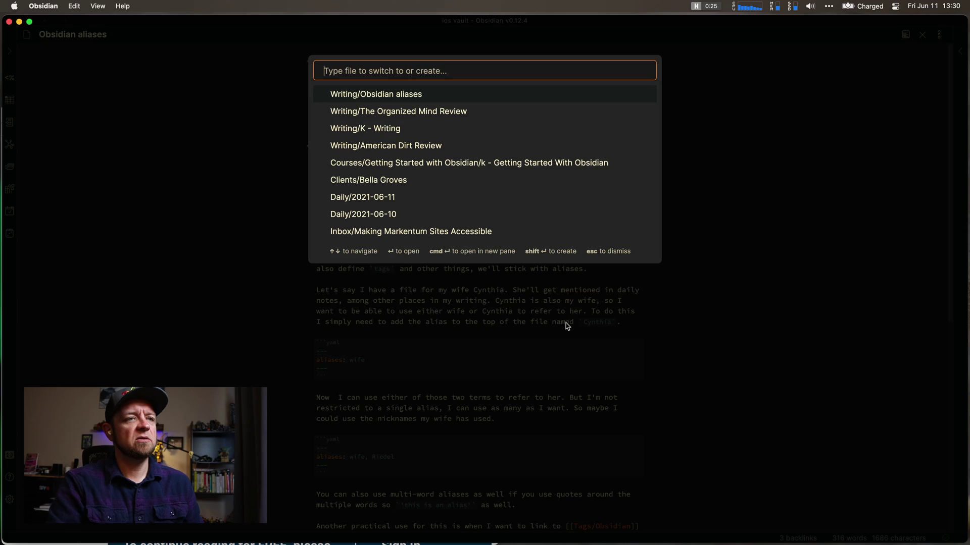
pyautogui.write('cynthia')
pyautogui.press('Return')
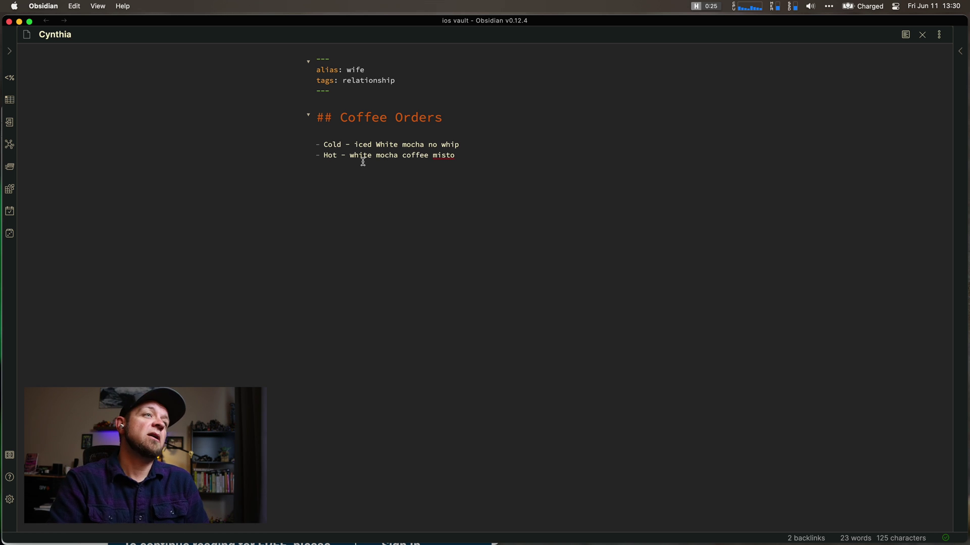
pyautogui.moveTo(349, 156); pyautogui.dragTo(405, 156)
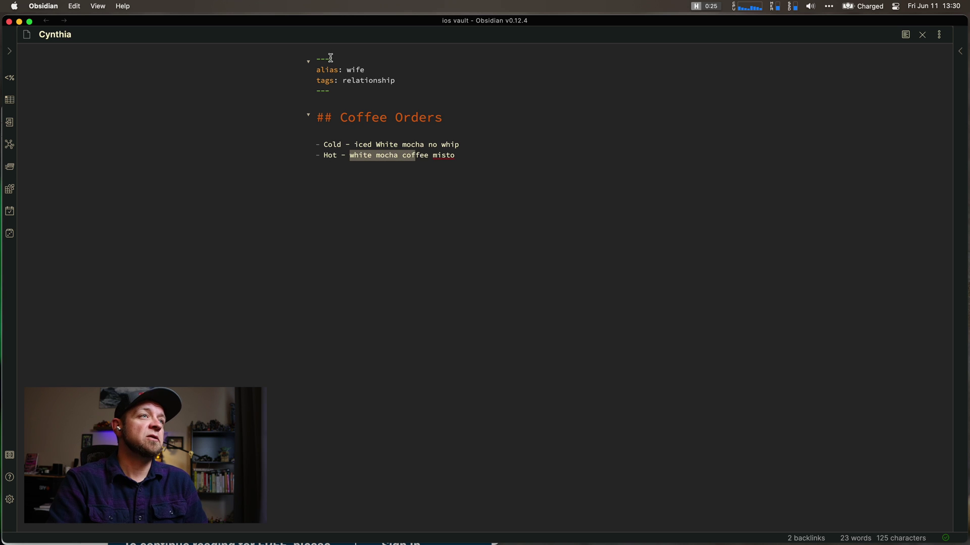
pyautogui.click(354, 64)
pyautogui.doubleClick(355, 70)
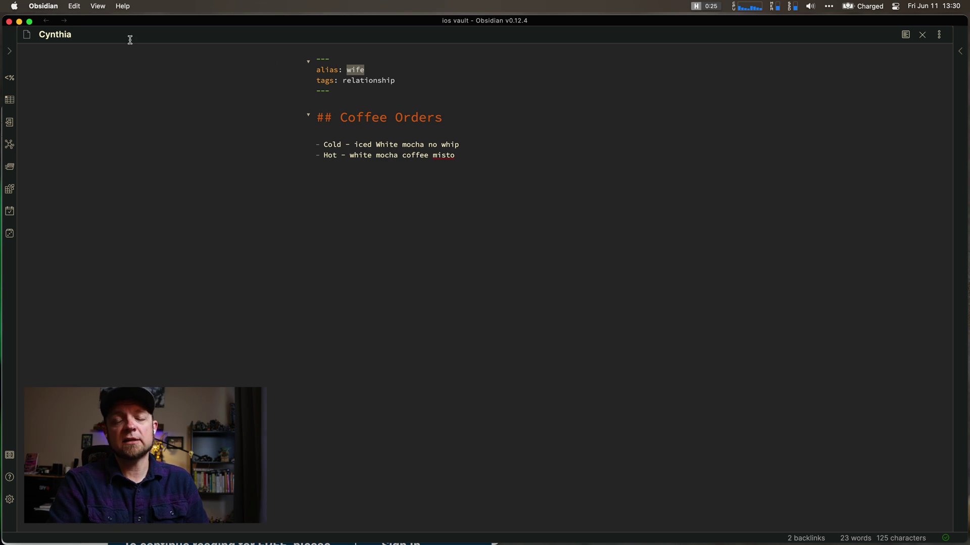
pyautogui.click(351, 72)
pyautogui.doubleClick(351, 72)
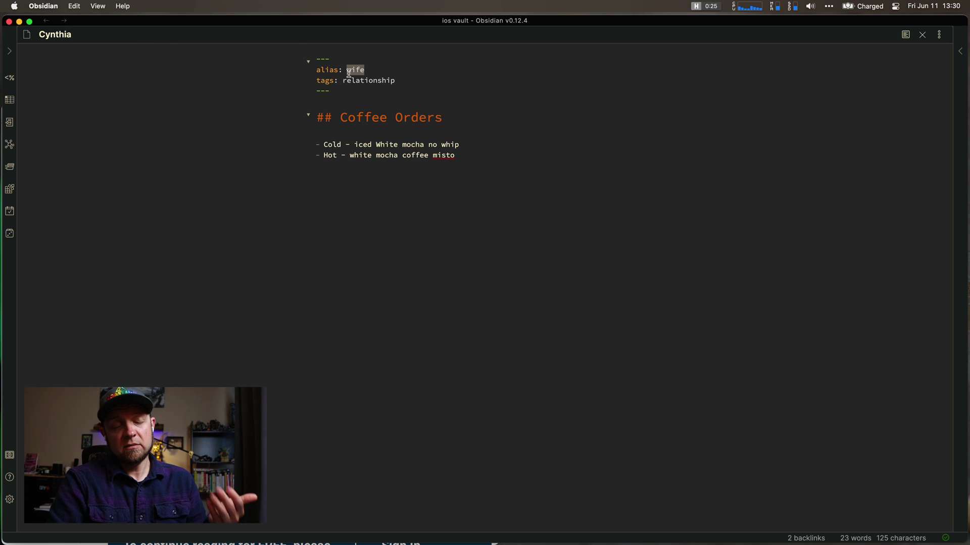
# - Add a test [[wife link below the Hot order line to confirm it suggests Tags/Cynthia, then delete it
pyautogui.click(382, 221)
pyautogui.press('Return')
pyautogui.press('Return')
pyautogui.write('[[wife')
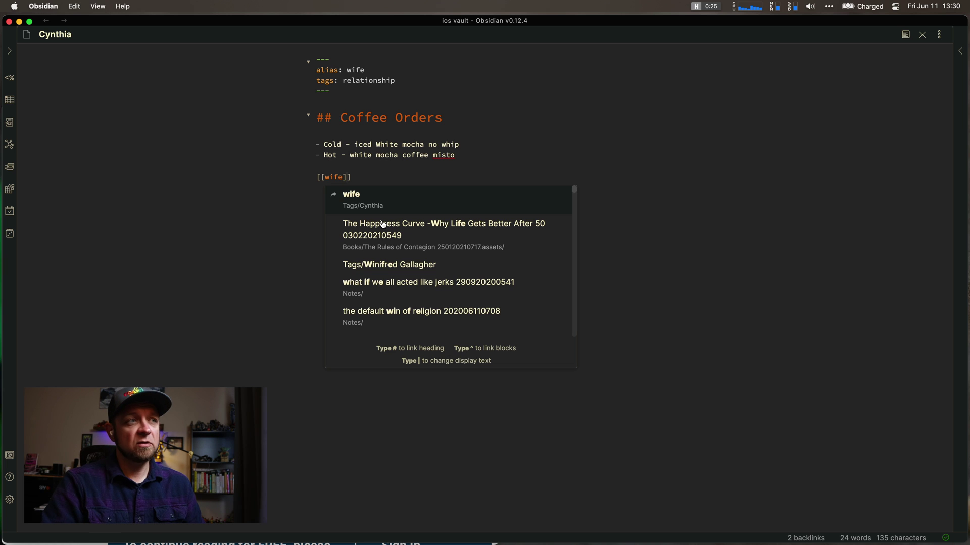
pyautogui.press('End')
pyautogui.press('BackSpace')
pyautogui.press('BackSpace')
pyautogui.press('BackSpace')
pyautogui.press('BackSpace')
pyautogui.press('BackSpace')
pyautogui.press('BackSpace')
pyautogui.press('BackSpace')
pyautogui.press('BackSpace')
pyautogui.press('BackSpace')
# - Open the Tags/smoking note with aliases cigarettes, cigarette and tobacco via the 'smo' quick-switch search
pyautogui.press('super+o')
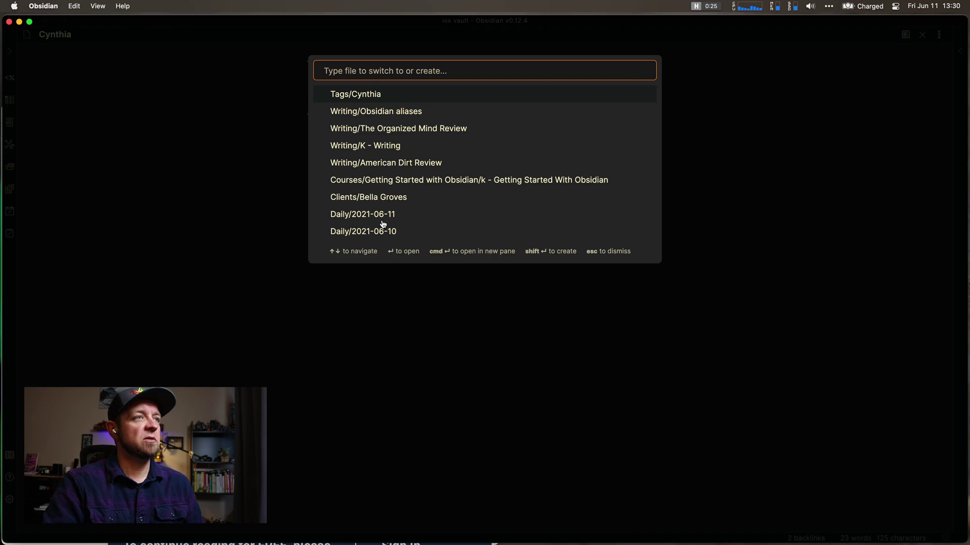
pyautogui.write('smo')
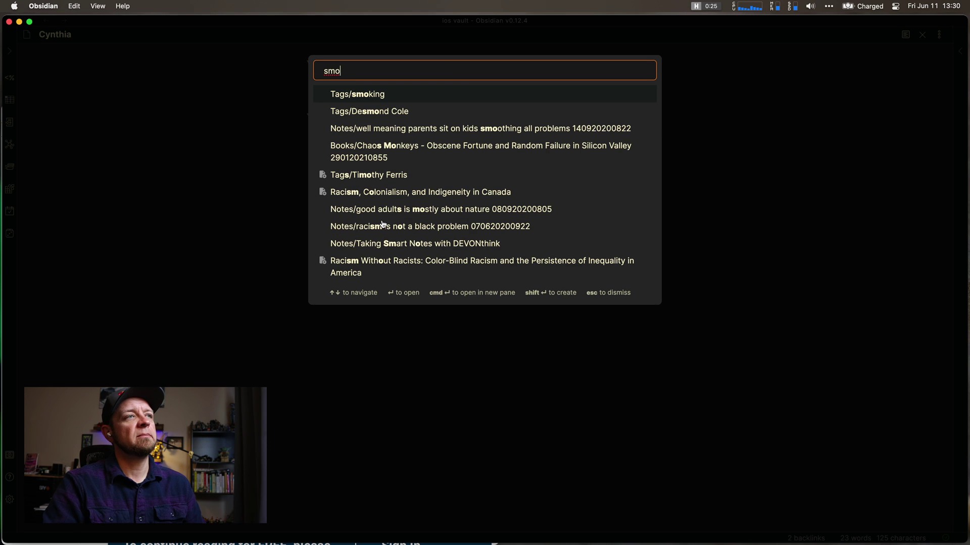
pyautogui.press('Return')
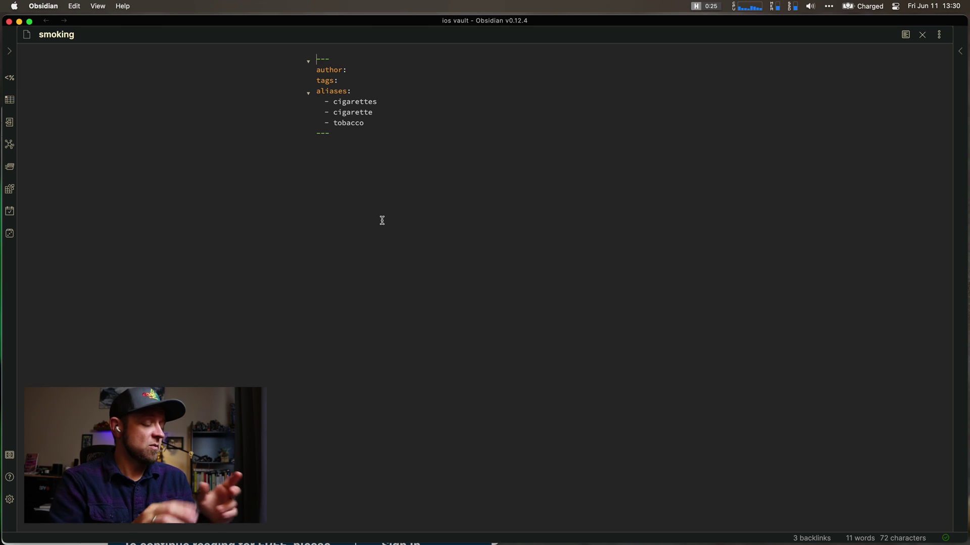
pyautogui.press('super+o')
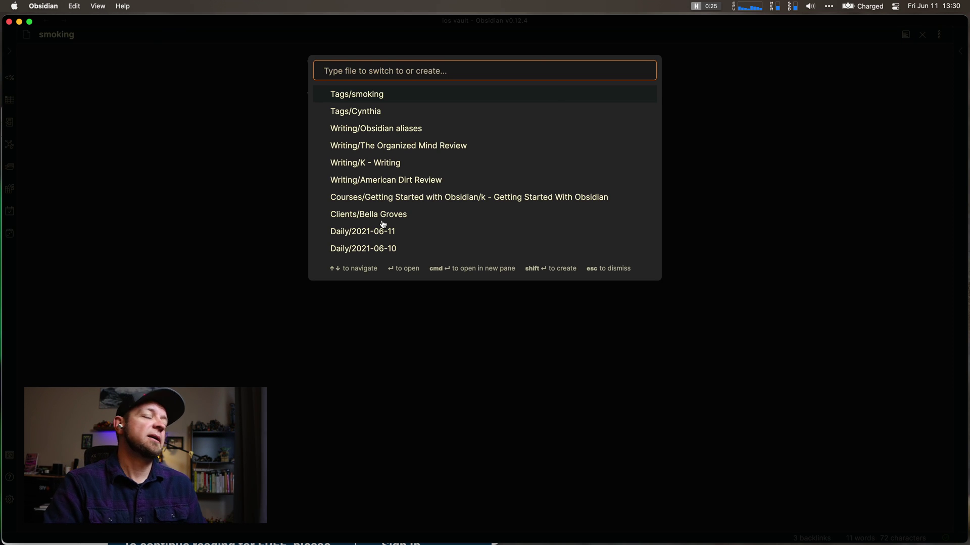
# - Open The data detective note, search it for 'sm' to find the smoking link, then follow its COVID 19 link
pyautogui.write('the data')
pyautogui.press('Return')
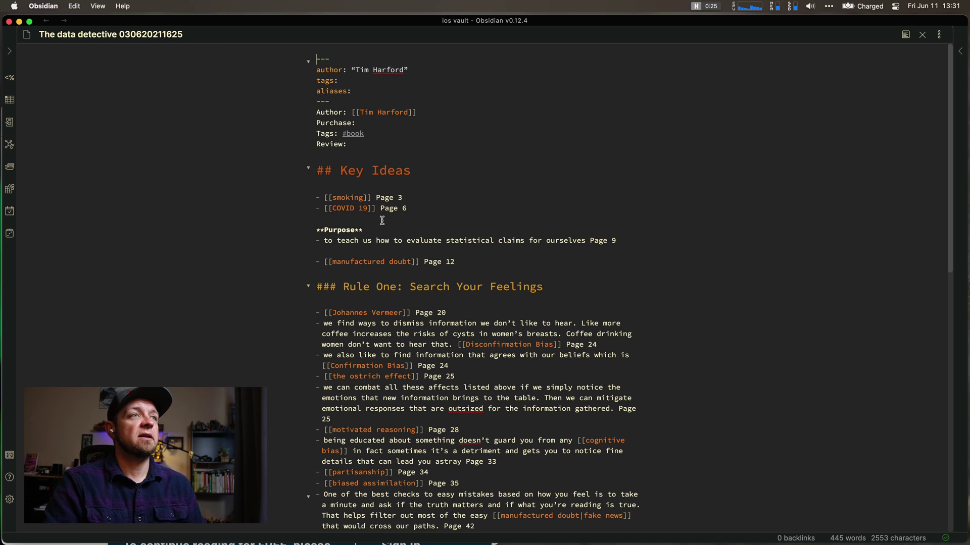
pyautogui.scroll(-10, 401, 321)
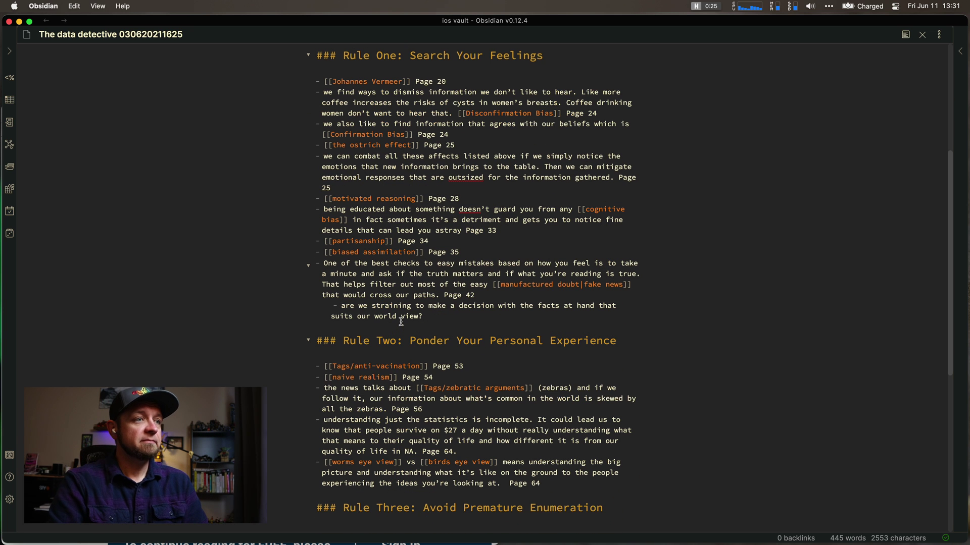
pyautogui.press('super+f')
pyautogui.write('smok')
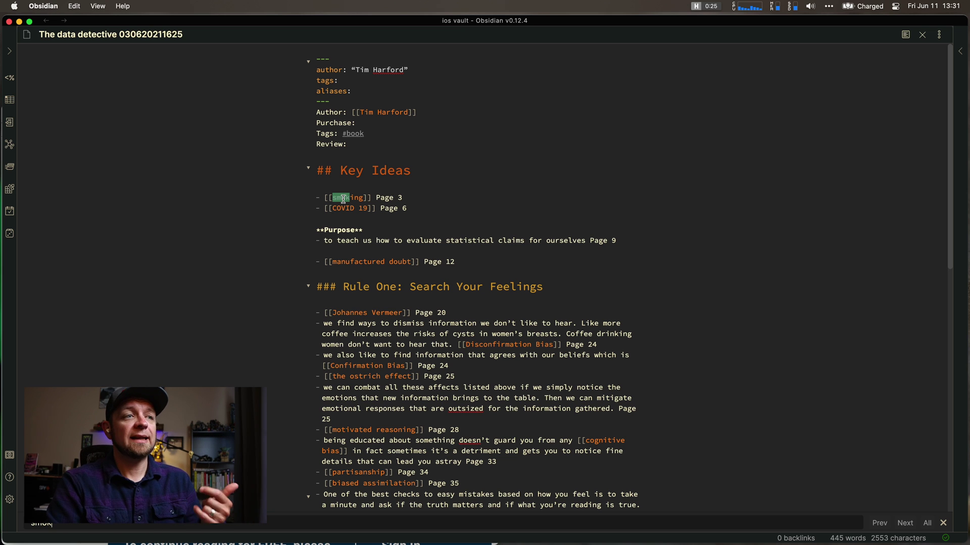
pyautogui.click(345, 206)
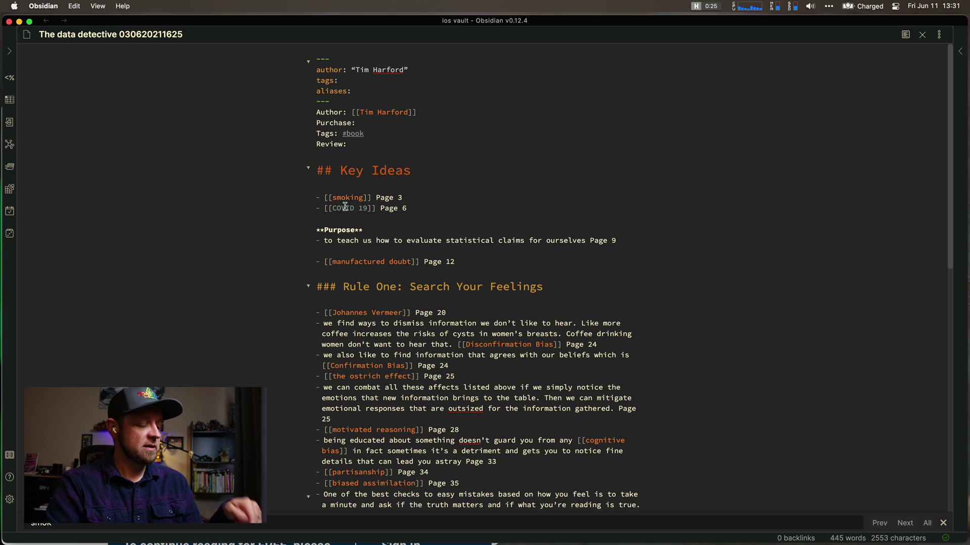
pyautogui.keyDown('super'); pyautogui.click(345, 207); pyautogui.keyUp('super')
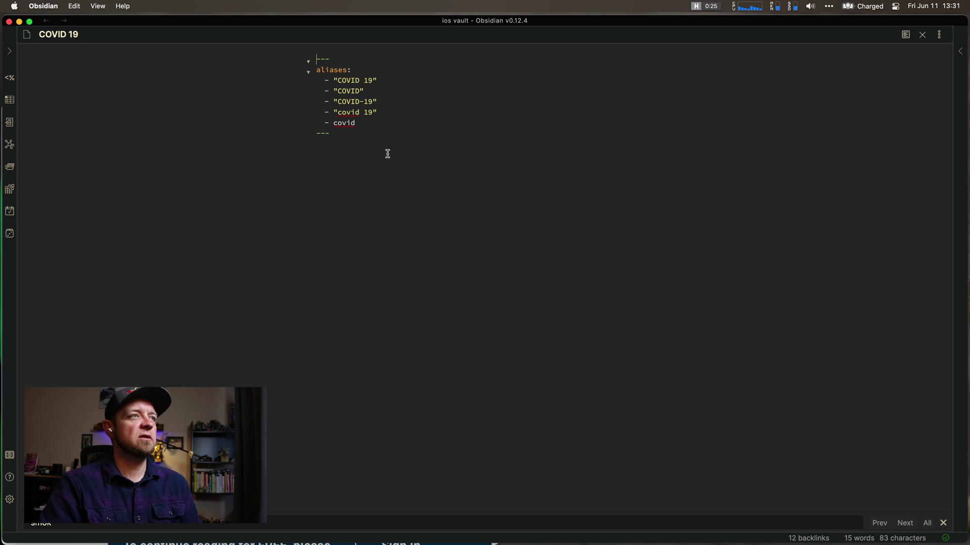
# - Create a new note titled 'Linked'
pyautogui.press('super+n')
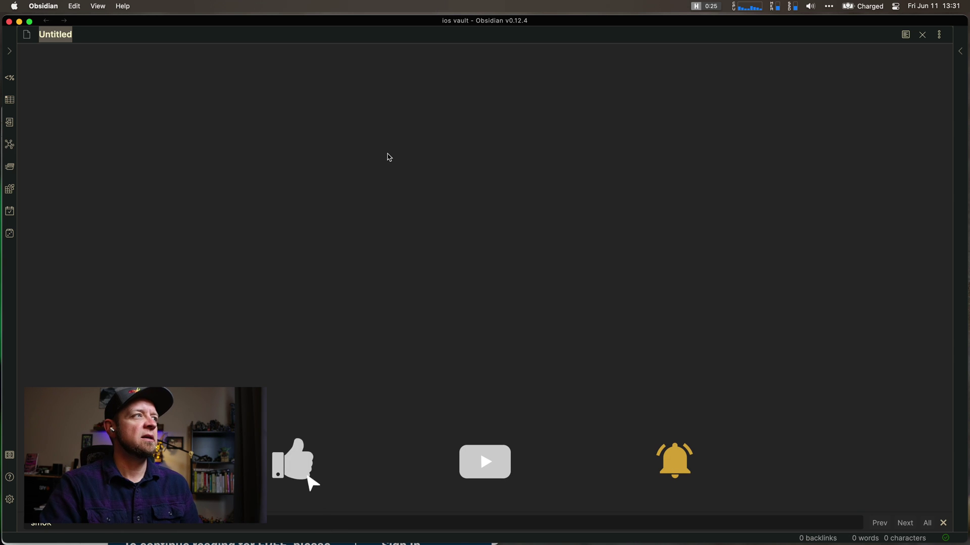
pyautogui.write('Linked')
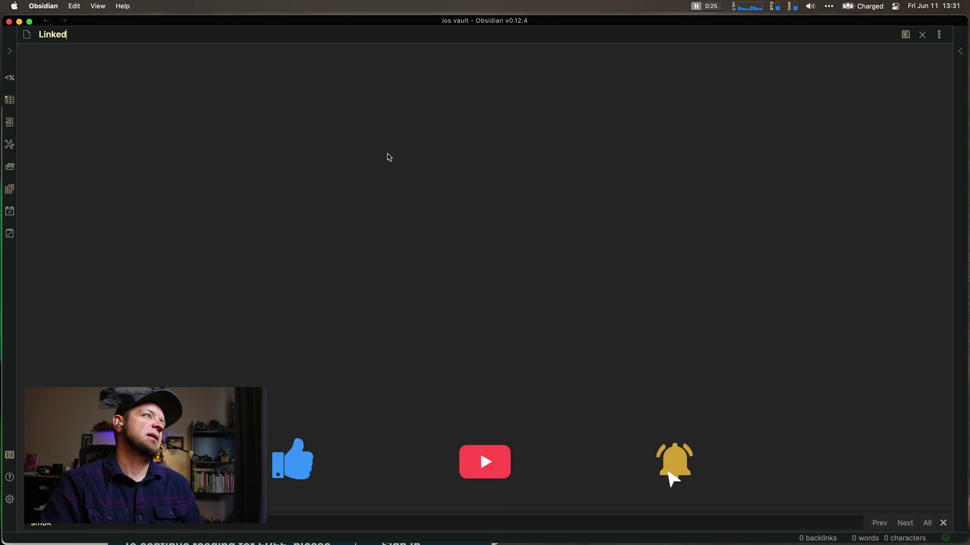
pyautogui.press('Return')
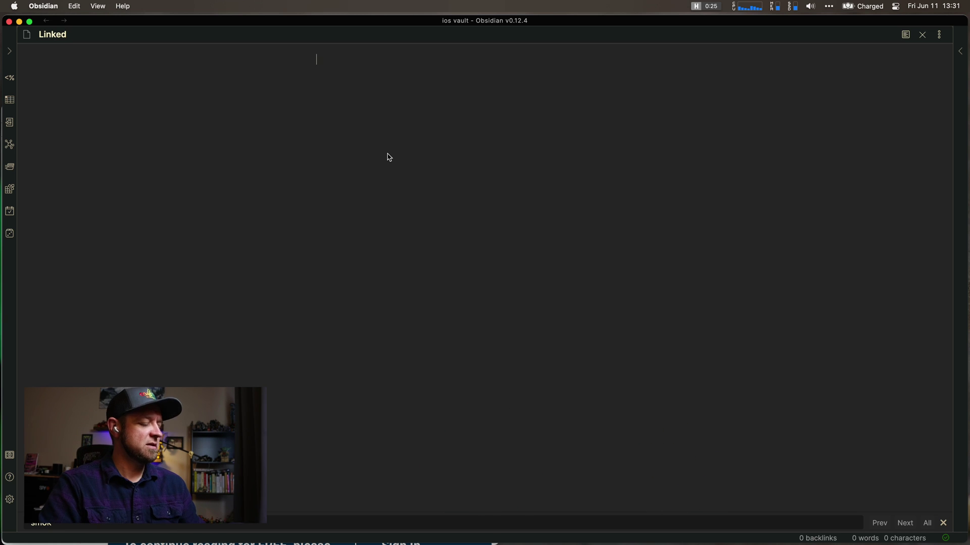
# - Insert the yaml frontmatter template and start typing the aliases 'alias, another'
pyautogui.hotkey('alt', 'e')
pyautogui.write('yaml')
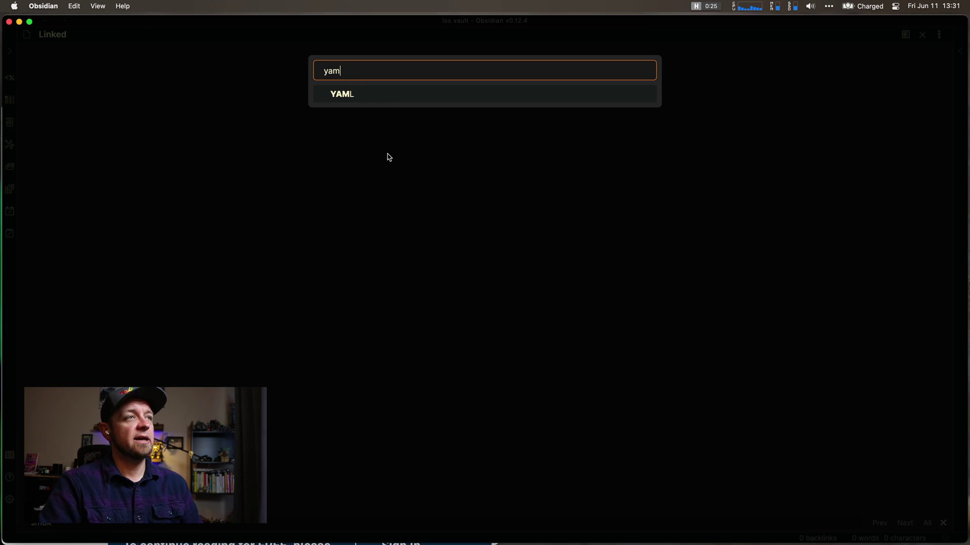
pyautogui.press('Return')
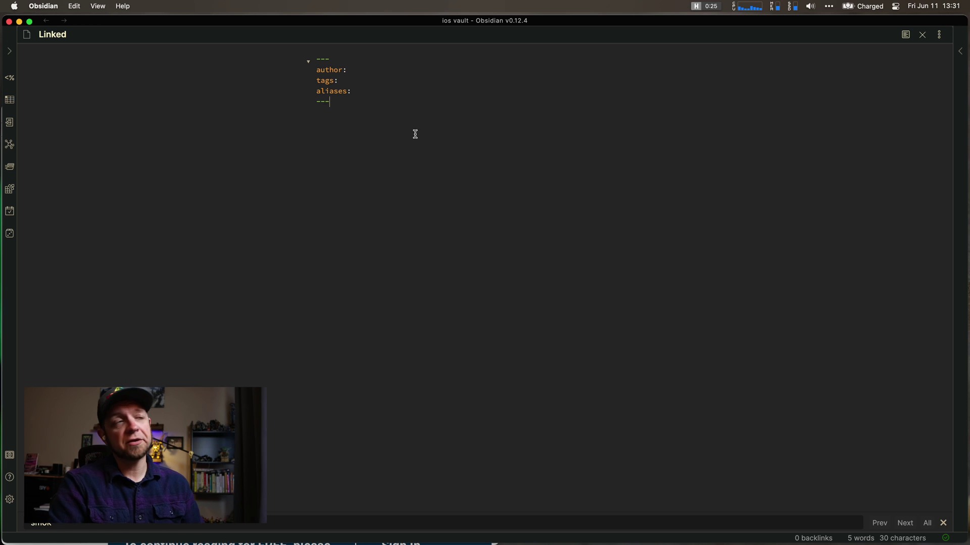
pyautogui.click(353, 89)
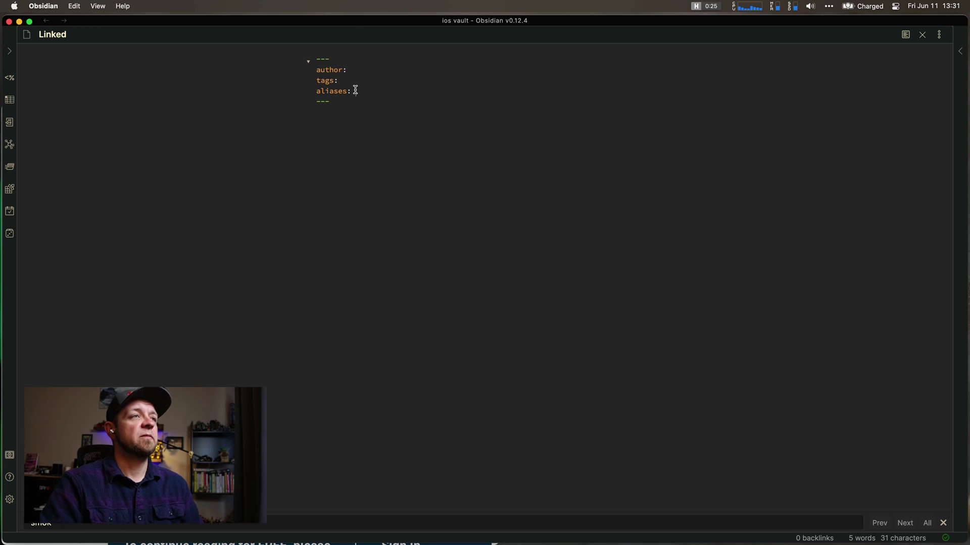
pyautogui.write('"')
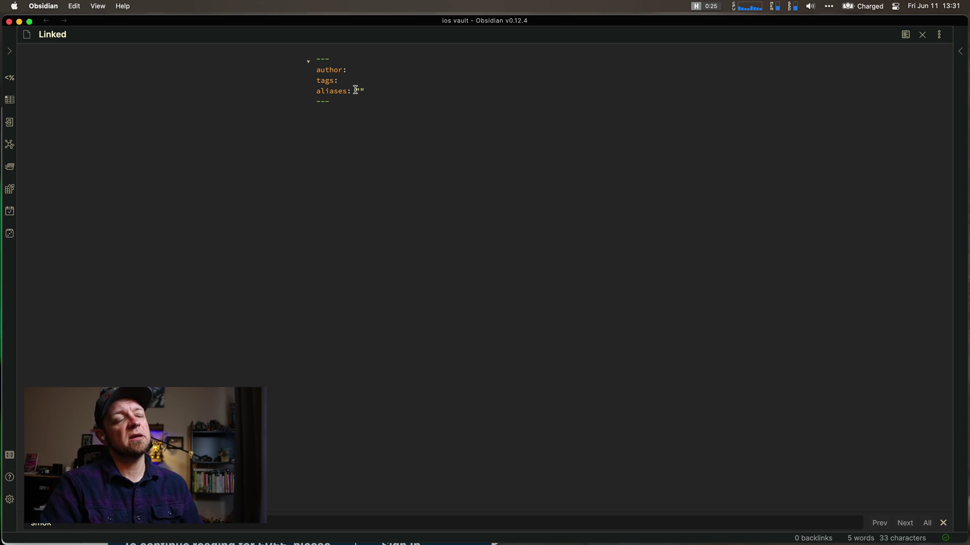
pyautogui.press('BackSpace')
pyautogui.write('lias,')
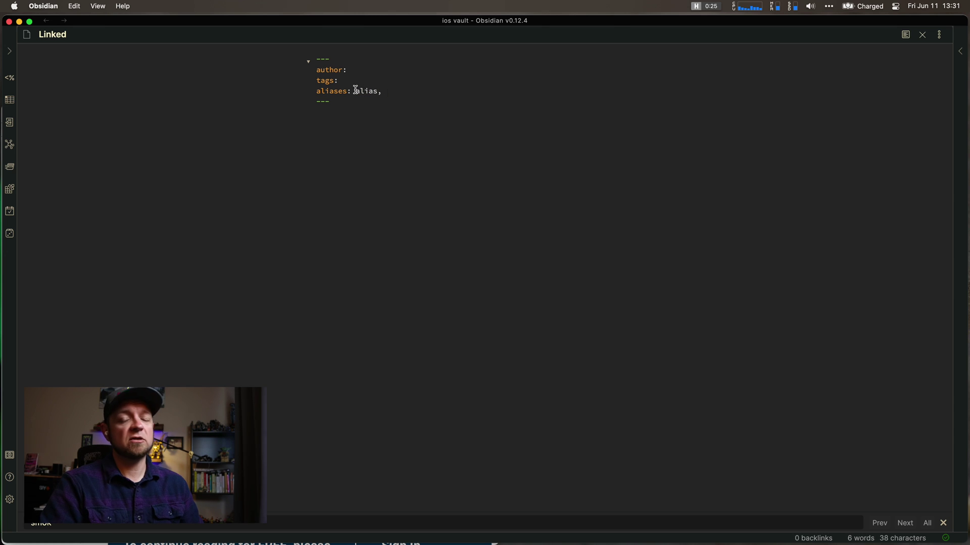
pyautogui.write(' at')
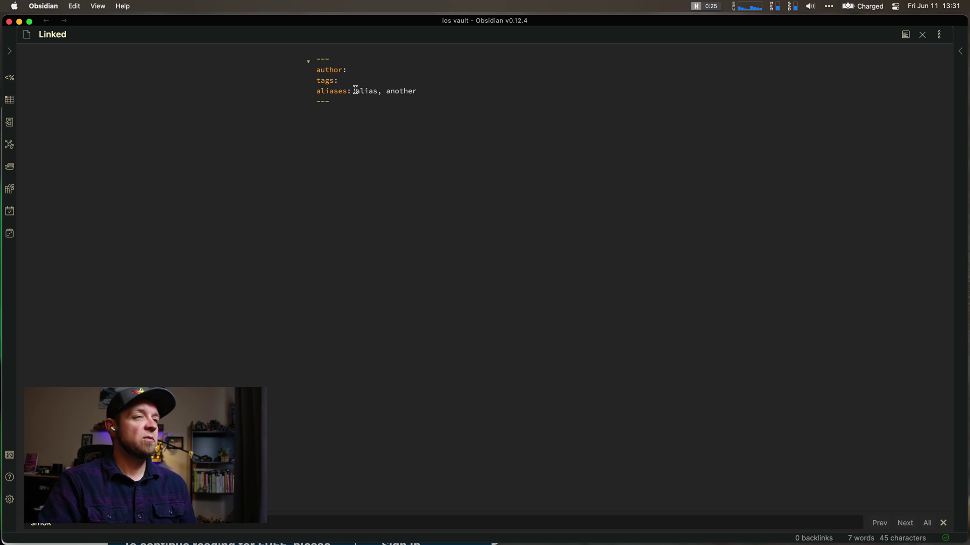
# - Replace the inline aliases with a dash list of "the thing" and "that", after trying an empty [] list
pyautogui.hotkey('alt', 'shift', 'Left')
pyautogui.hotkey('alt', 'shift', 'Left')
pyautogui.hotkey('alt', 'shift', 'Left')
pyautogui.press('BackSpace')
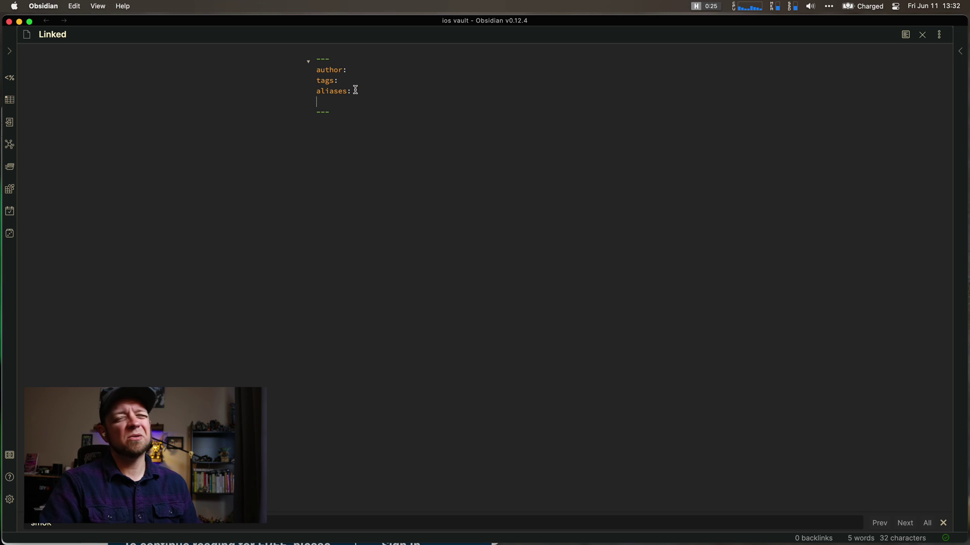
pyautogui.write('[]')
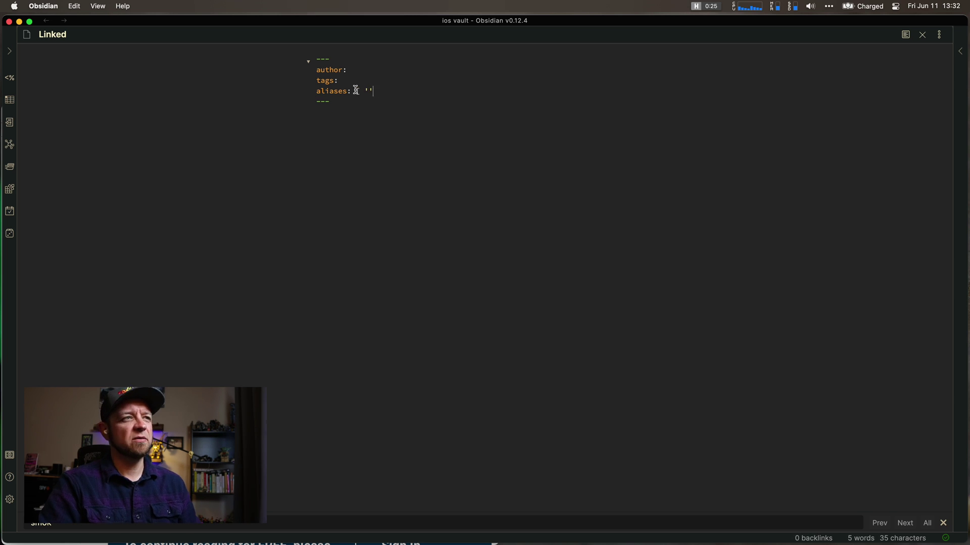
pyautogui.press('BackSpace')
pyautogui.press('Return')
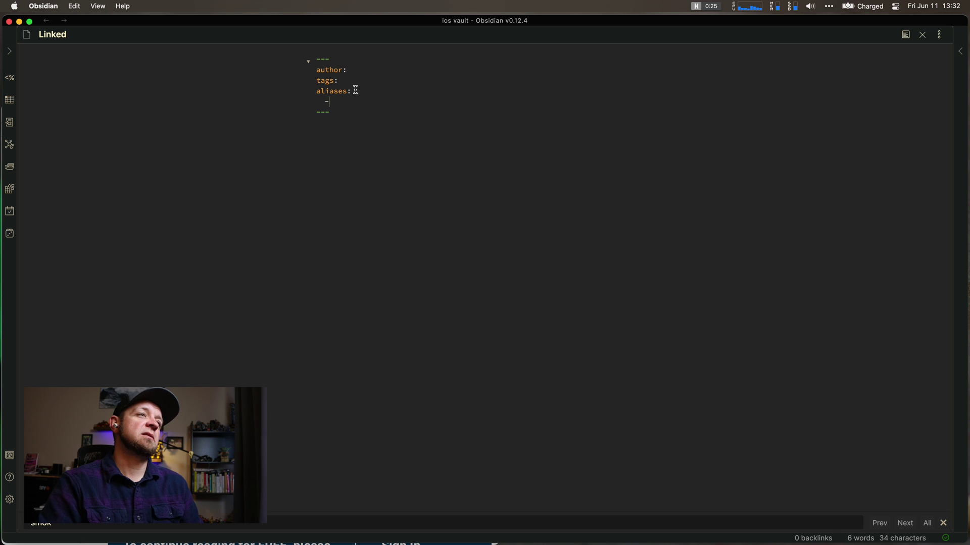
pyautogui.write('- "the thing"   ')
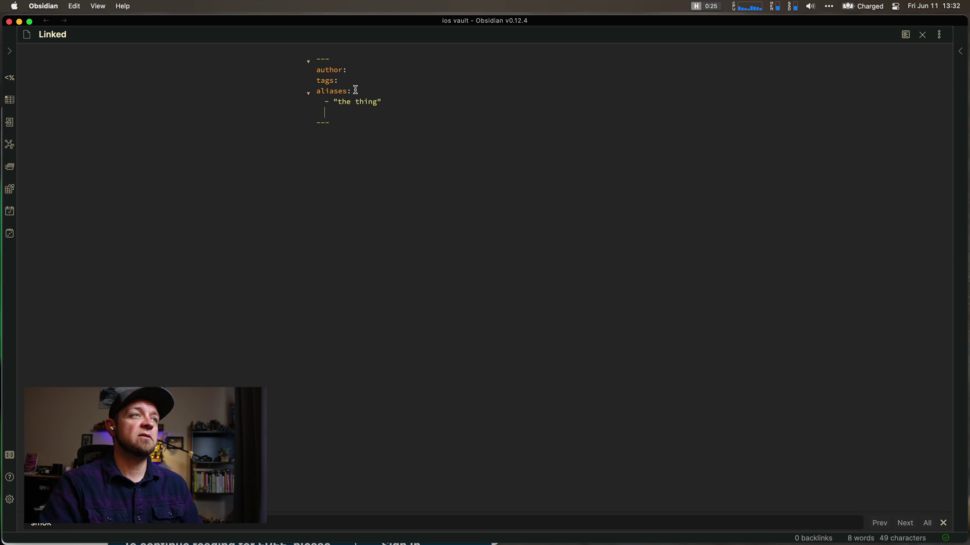
pyautogui.write('- that')
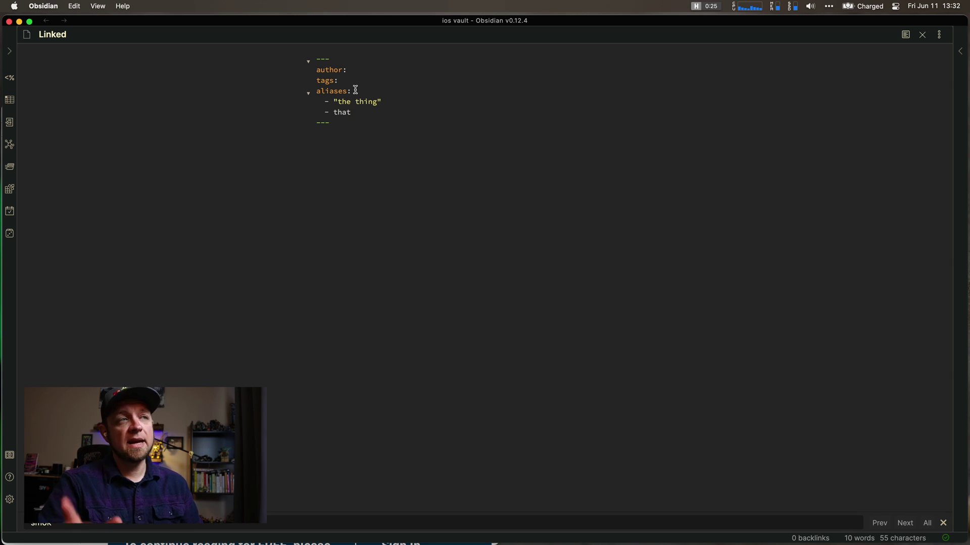
# - Delete the two alias list entries, leaving the aliases field empty
pyautogui.click(46, 36)
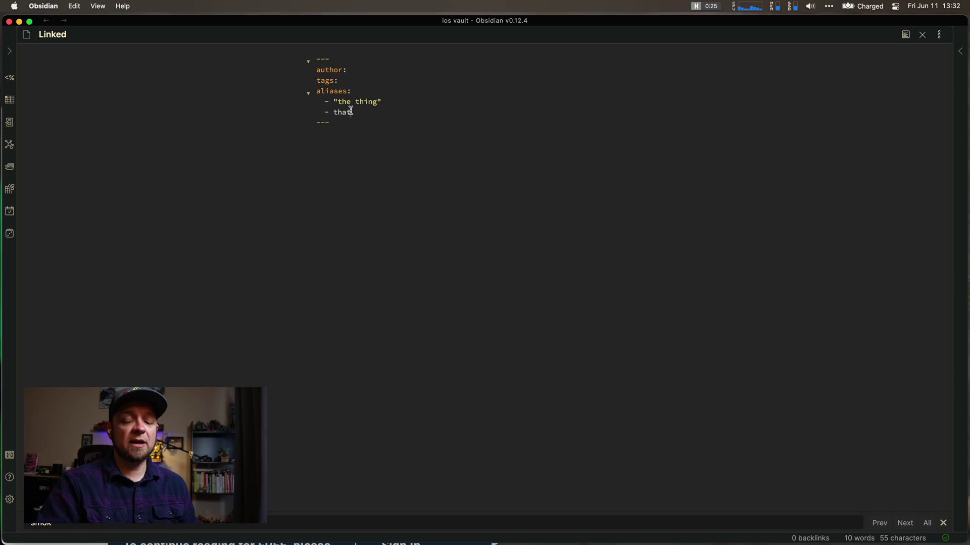
pyautogui.press('super+shift+Left')
pyautogui.hotkey('shift', 'Up')
pyautogui.press('BackSpace')
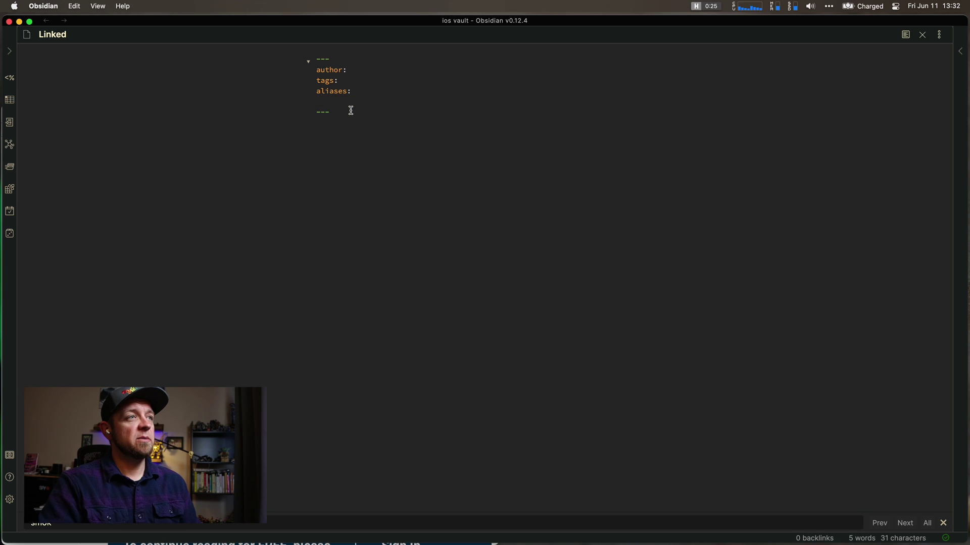
# - Close the Linked note, open the community note via its 'community building' alias, and follow its city planning link
pyautogui.press('super+w')
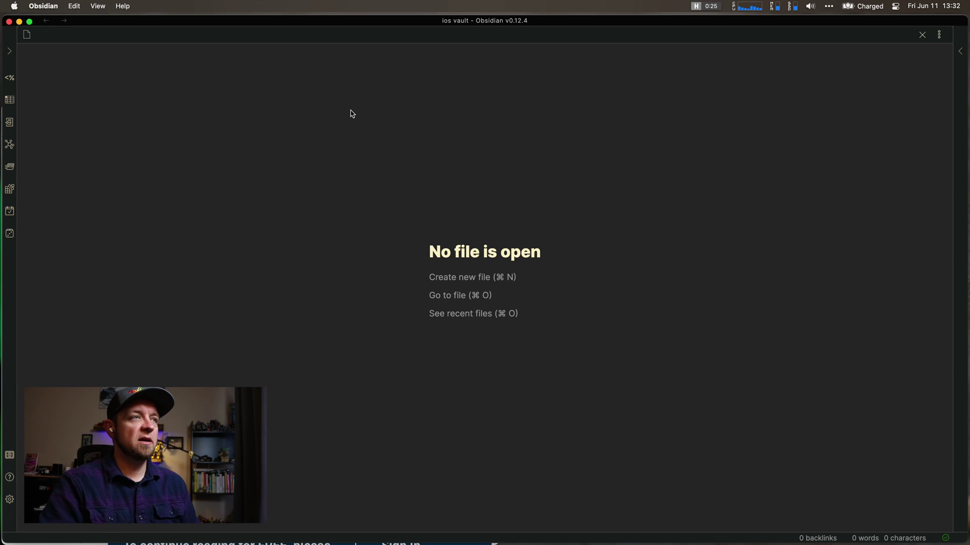
pyautogui.press('super+o')
pyautogui.write('comm')
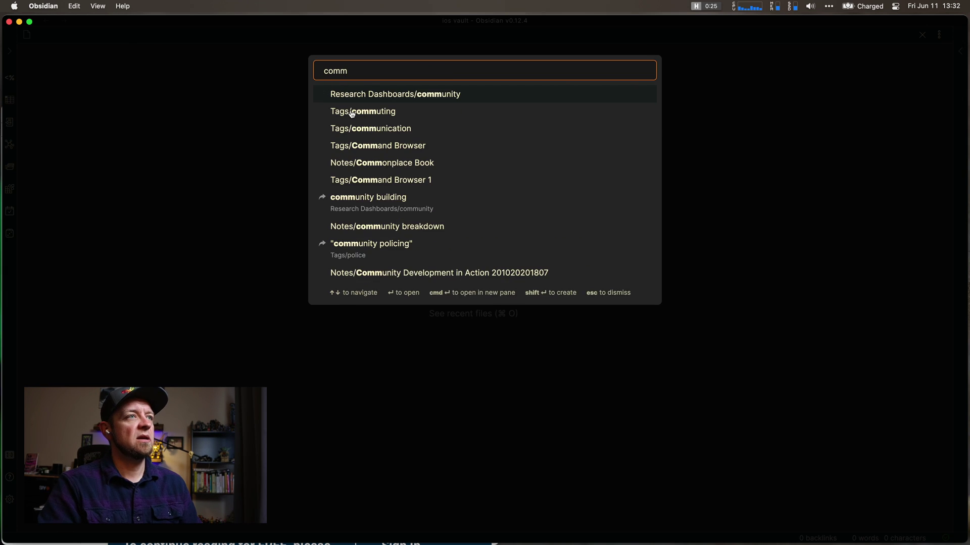
pyautogui.write('unity')
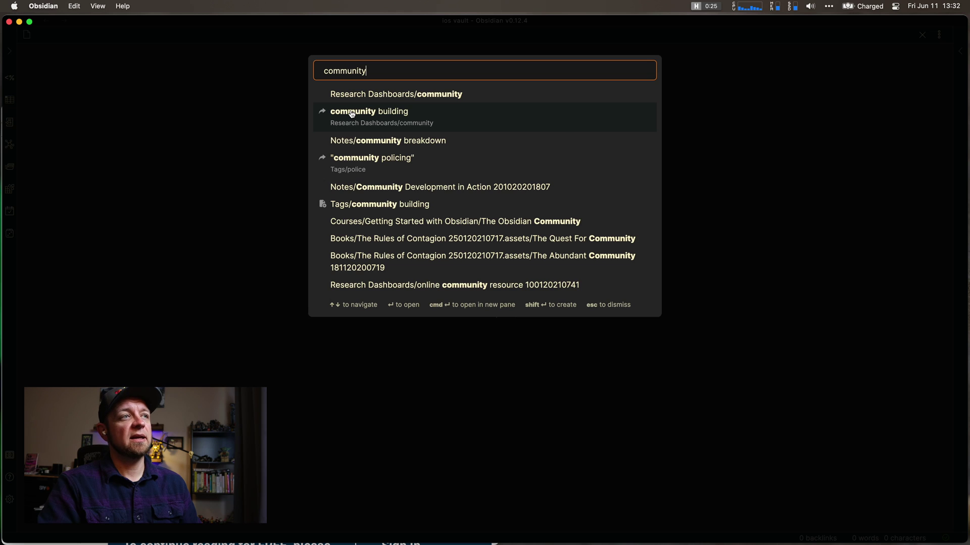
pyautogui.click(352, 114)
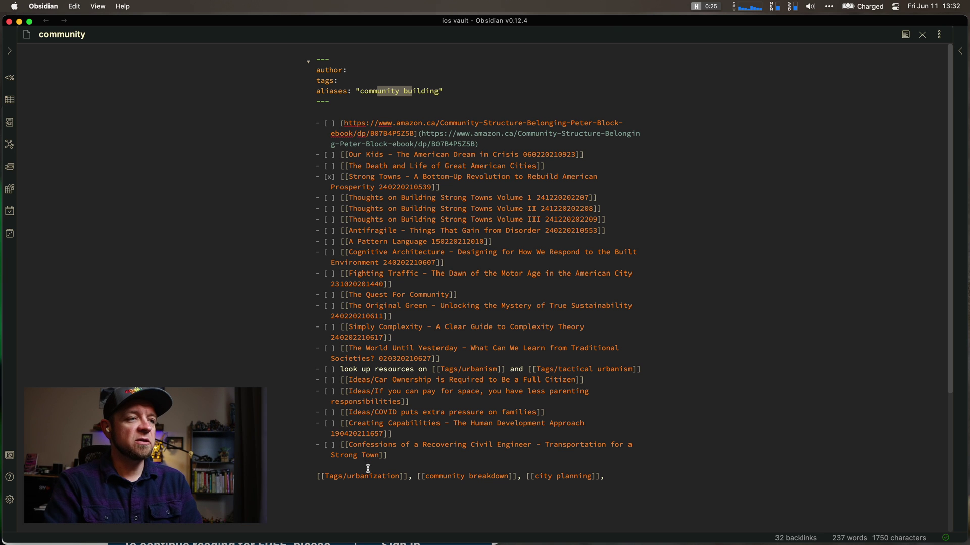
pyautogui.click(573, 478)
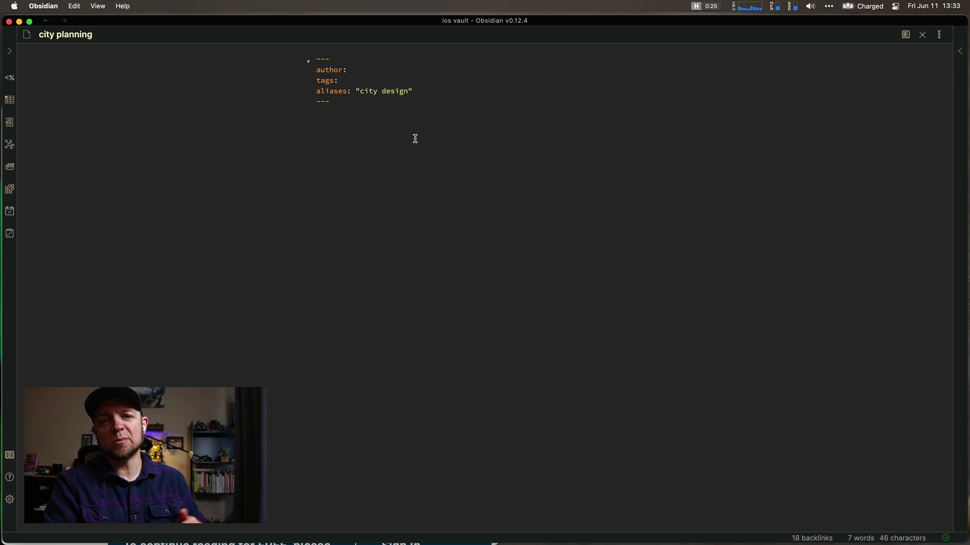